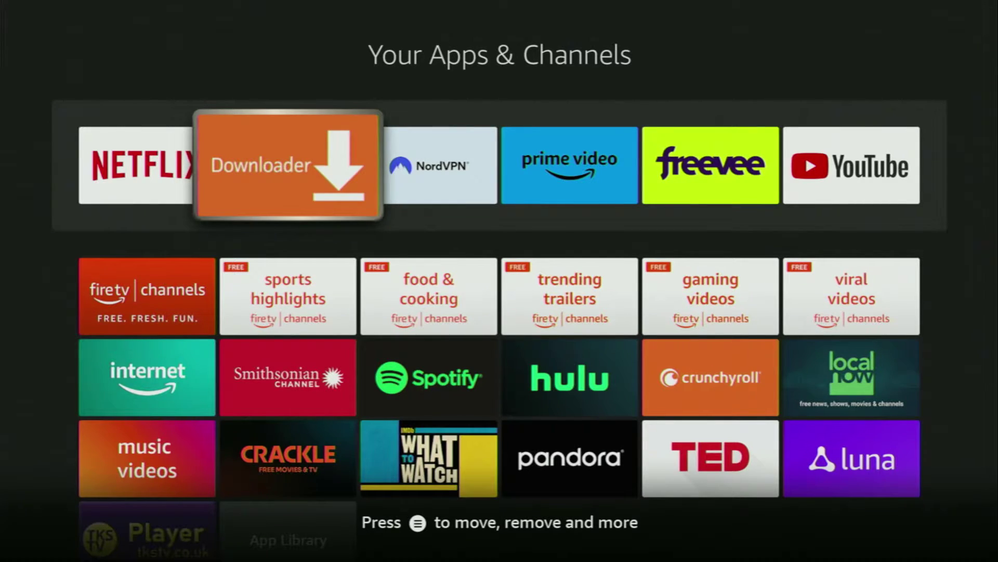
{"action": "key", "text": "Home"}
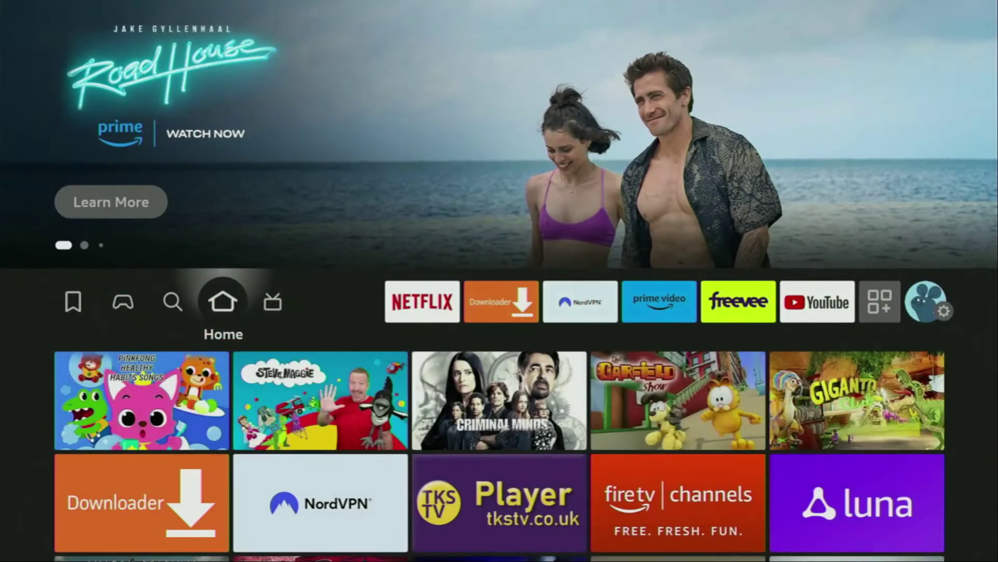
{"action": "key", "text": "Left"}
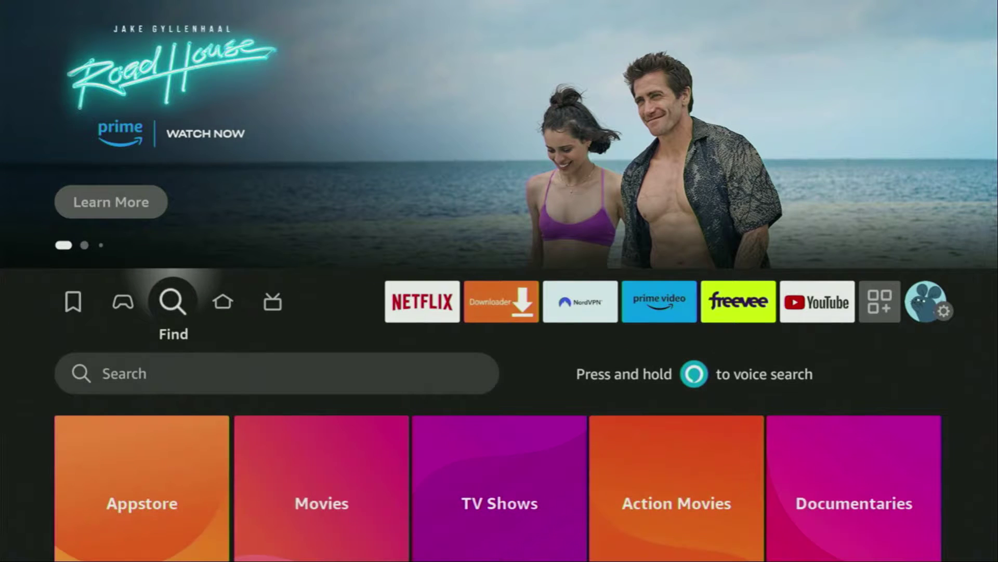
{"action": "key", "text": "Down"}
{"action": "key", "text": "Return"}
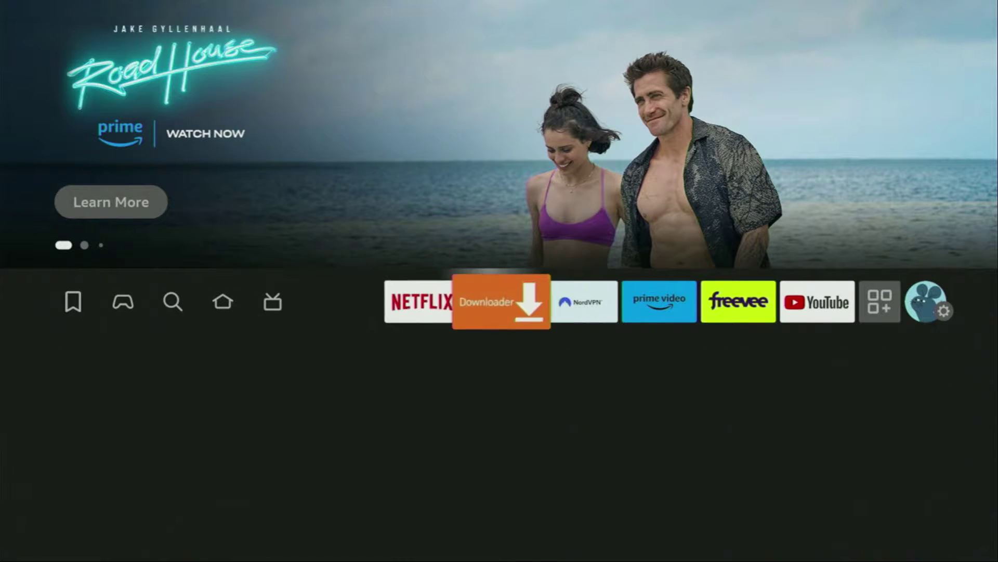
{"action": "key", "text": "Right"}
{"action": "key", "text": "Right"}
{"action": "key", "text": "Right"}
{"action": "key", "text": "Right"}
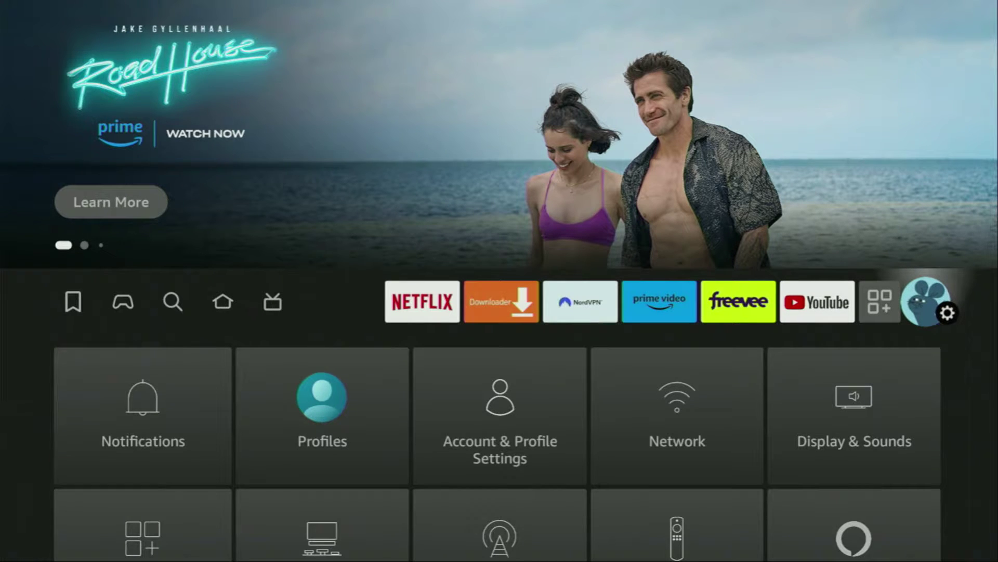
Go to the Settings gear and open the My Fire TV tile
{"action": "key", "text": "Down"}
{"action": "key", "text": "Down"}
{"action": "key", "text": "Down"}
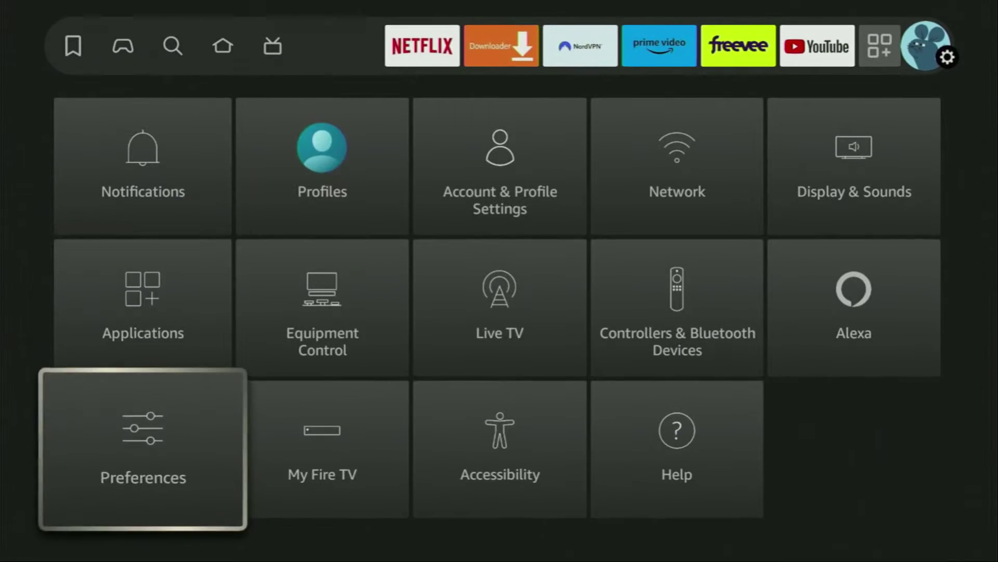
{"action": "key", "text": "Right"}
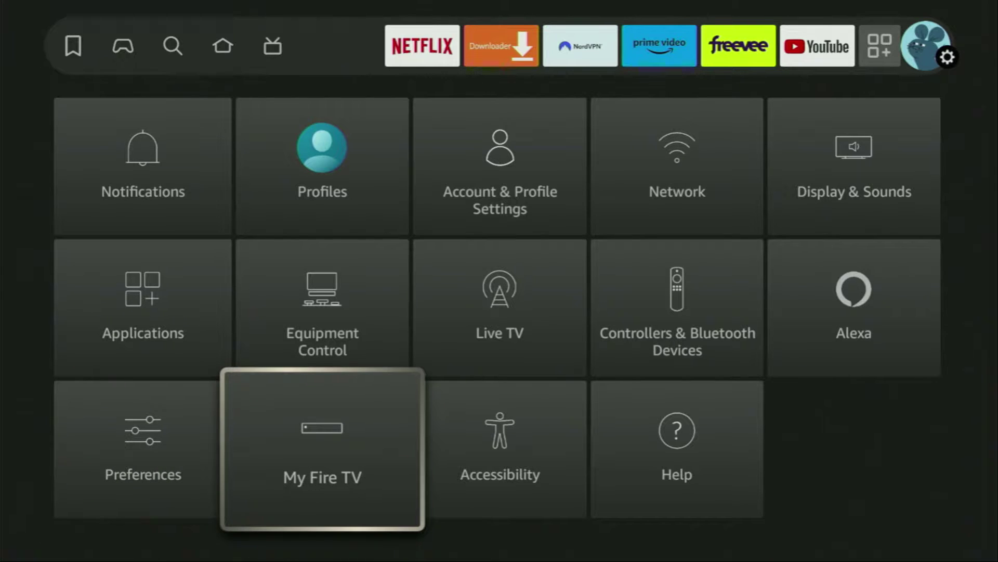
{"action": "key", "text": "Return"}
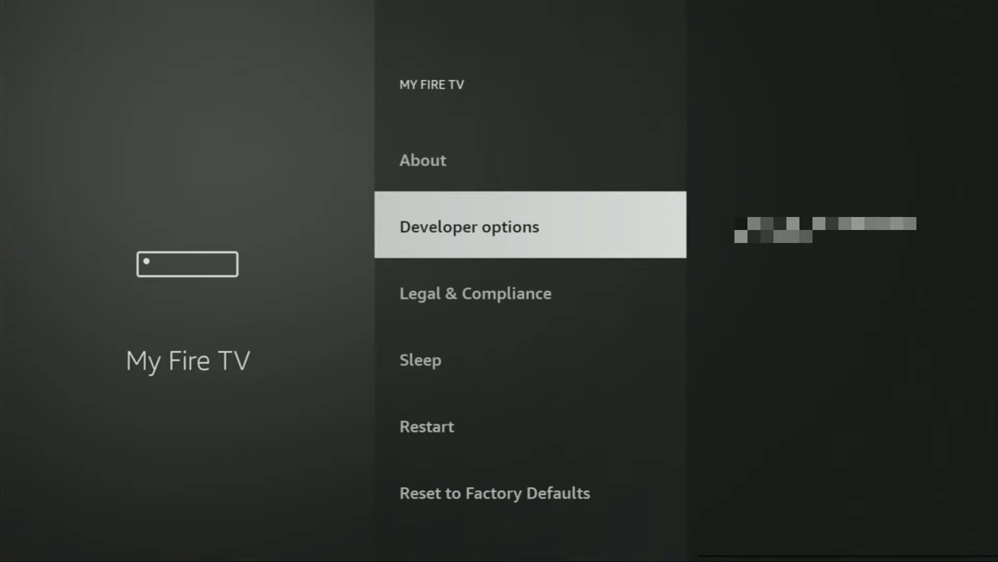
Open About and select the device name to confirm developer mode is already unlocked
{"action": "key", "text": "Up"}
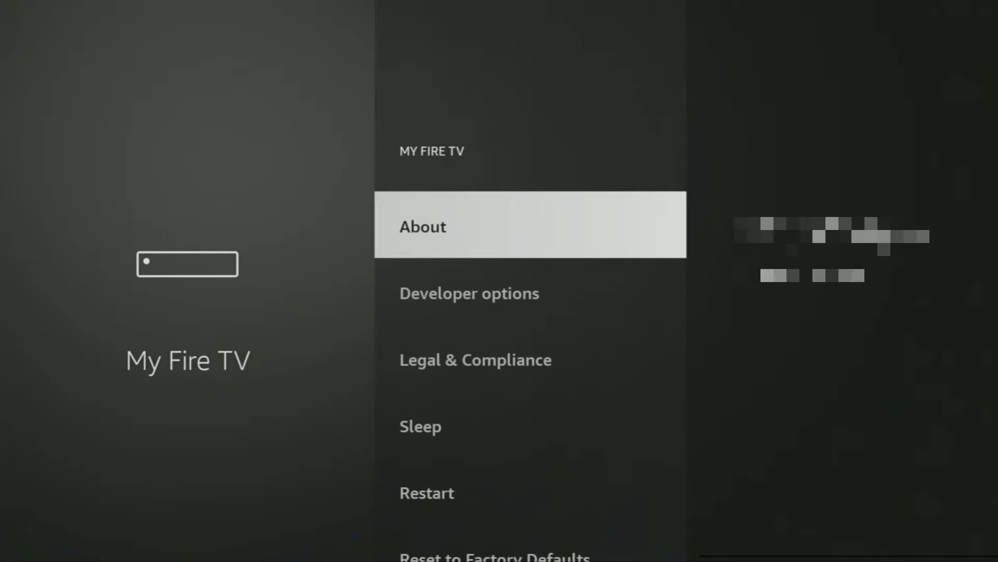
{"action": "key", "text": "Return"}
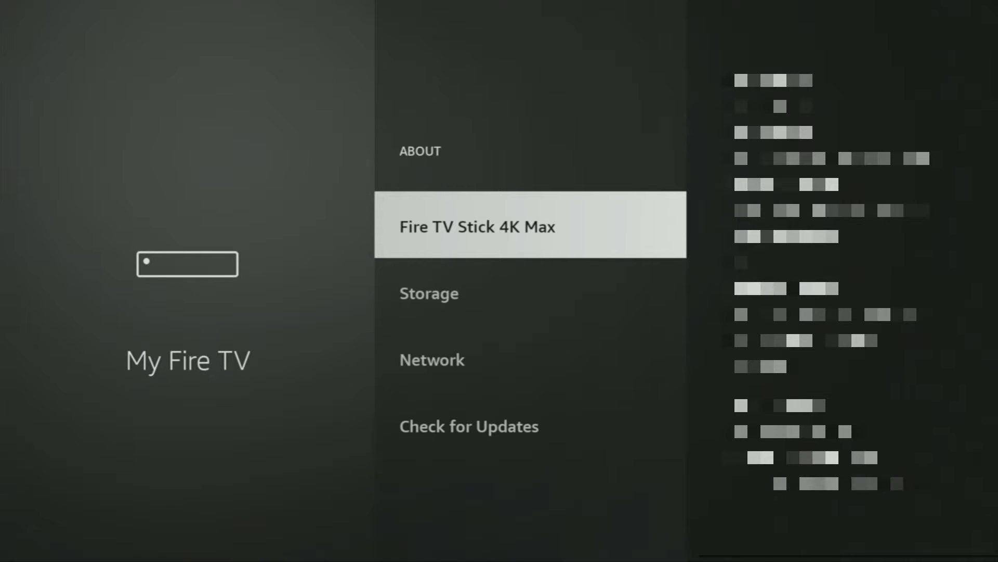
{"action": "key", "text": "Return"}
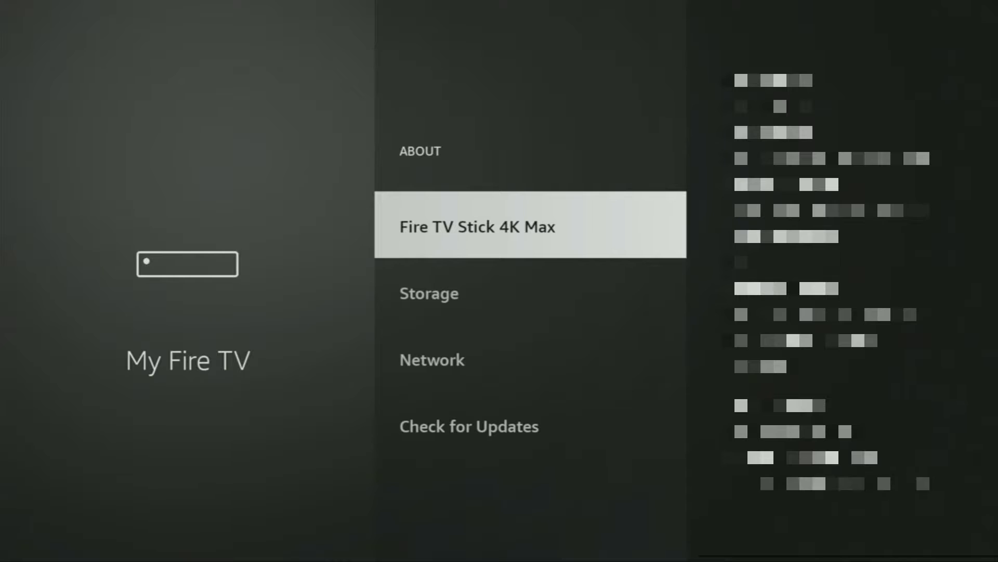
In Developer options, leave ADB debugging ON and check Downloader's Install unknown apps permission
{"action": "key", "text": "Escape"}
{"action": "key", "text": "Down"}
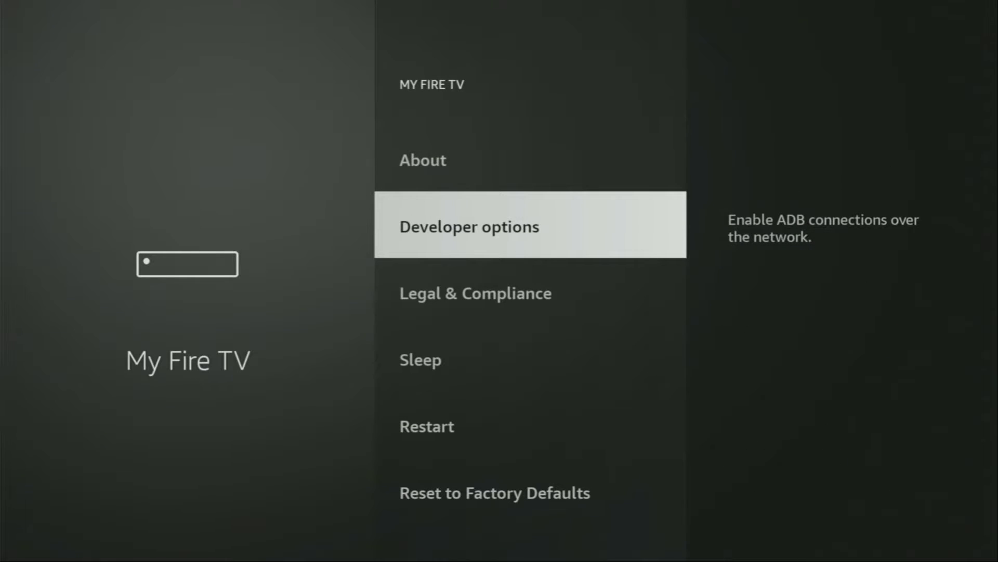
{"action": "key", "text": "Return"}
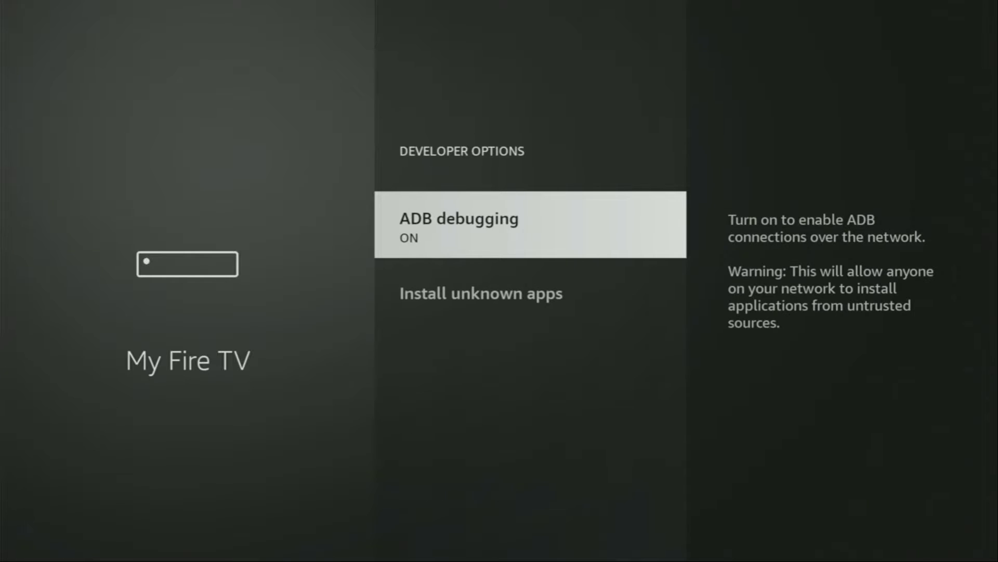
{"action": "key", "text": "Return"}
{"action": "key", "text": "Return"}
{"action": "key", "text": "Down"}
{"action": "key", "text": "Return"}
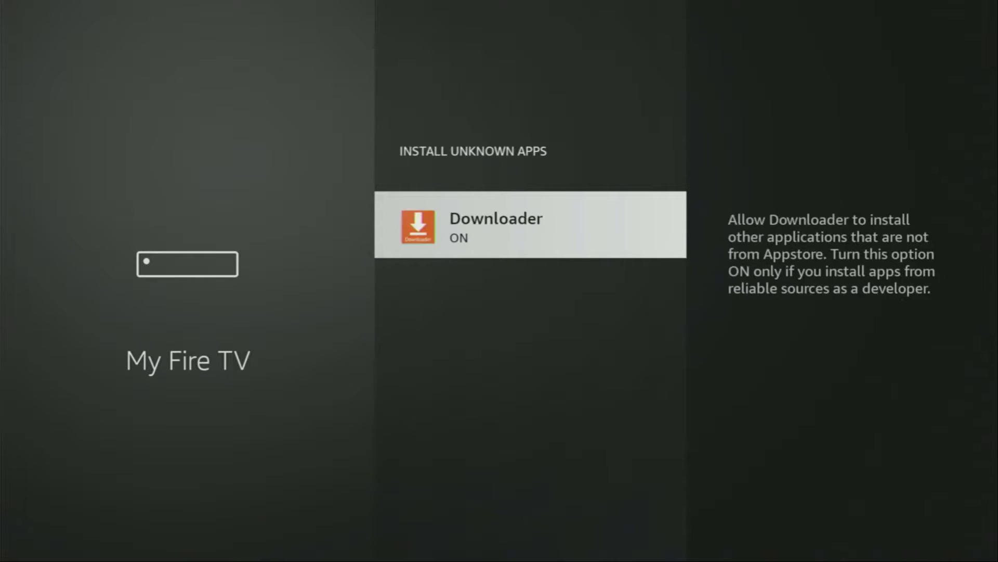
{"action": "key", "text": "Return"}
{"action": "key", "text": "Return"}
Exit settings to the Home screen and move from Downloader to the NordVPN app
{"action": "key", "text": "Escape"}
{"action": "key", "text": "Home"}
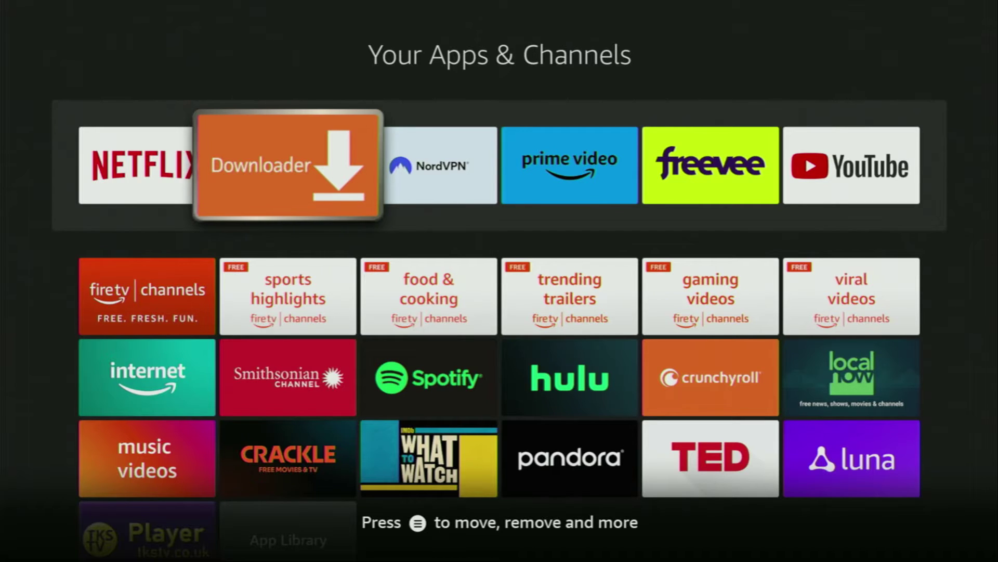
{"action": "key", "text": "Right"}
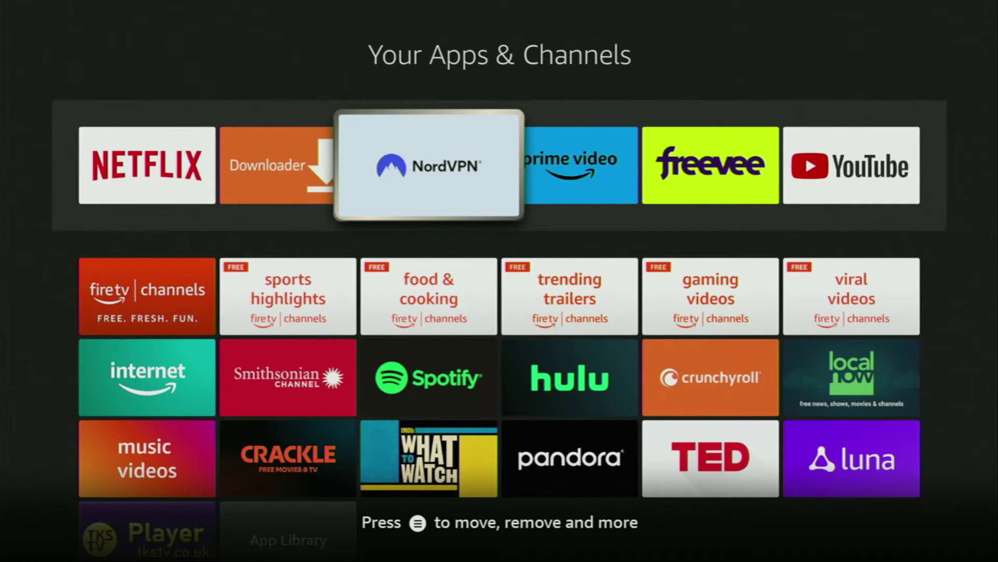
{"action": "key", "text": "Return"}
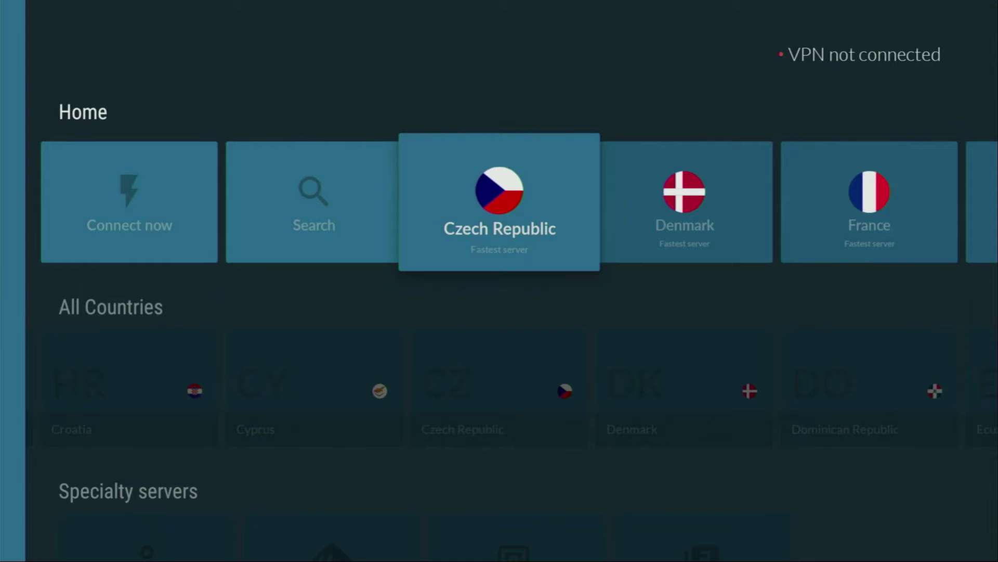
{"action": "key", "text": "Down"}
{"action": "key", "text": "Left"}
{"action": "key", "text": "Left"}
{"action": "key", "text": "Left"}
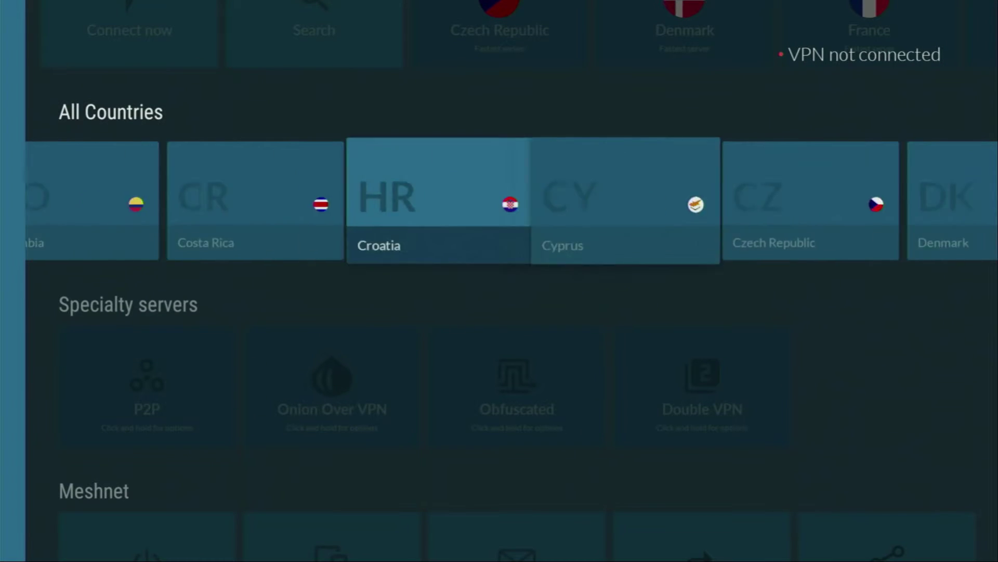
{"action": "key", "text": "Left"}
{"action": "key", "text": "Left"}
{"action": "key", "text": "Left"}
{"action": "key", "text": "Left"}
{"action": "key", "text": "Left"}
{"action": "key", "text": "Left"}
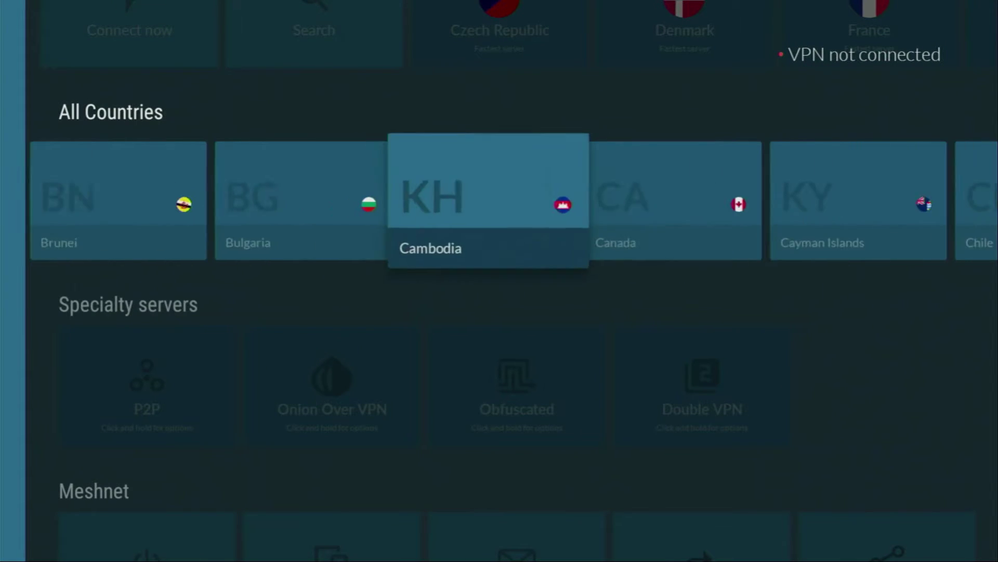
{"action": "key", "text": "Left"}
{"action": "key", "text": "Left"}
{"action": "key", "text": "Left"}
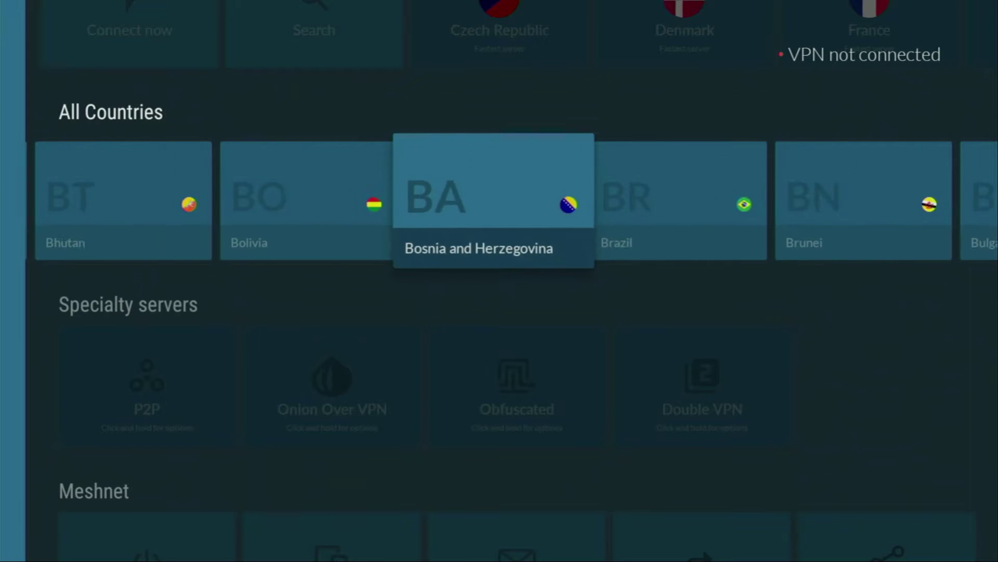
{"action": "key", "text": "Left"}
{"action": "key", "text": "Left"}
{"action": "key", "text": "Left"}
{"action": "key", "text": "Left"}
{"action": "key", "text": "Left"}
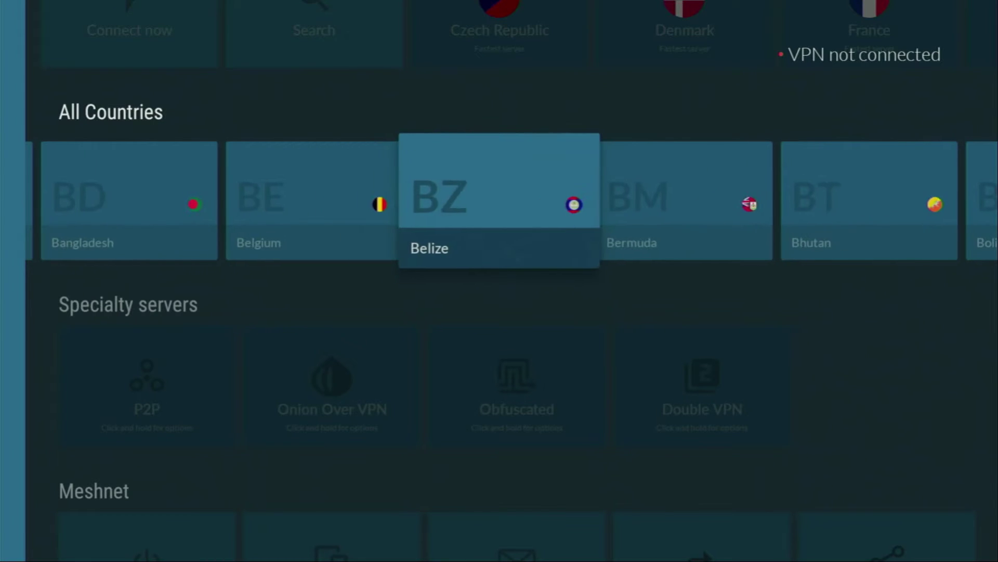
{"action": "key", "text": "Left"}
{"action": "key", "text": "Left"}
{"action": "key", "text": "Left"}
{"action": "key", "text": "Left"}
{"action": "key", "text": "Left"}
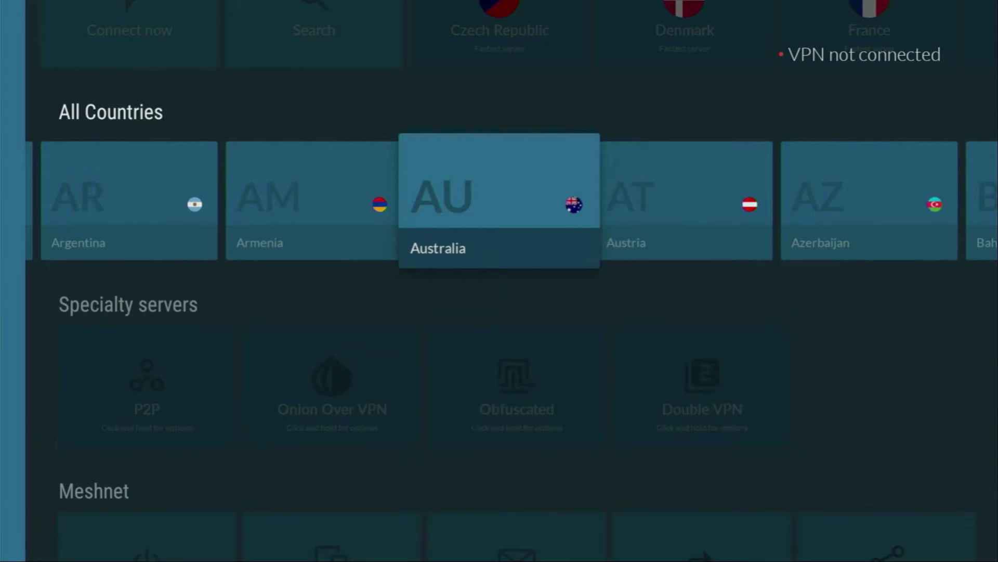
{"action": "key", "text": "Left"}
{"action": "key", "text": "Left"}
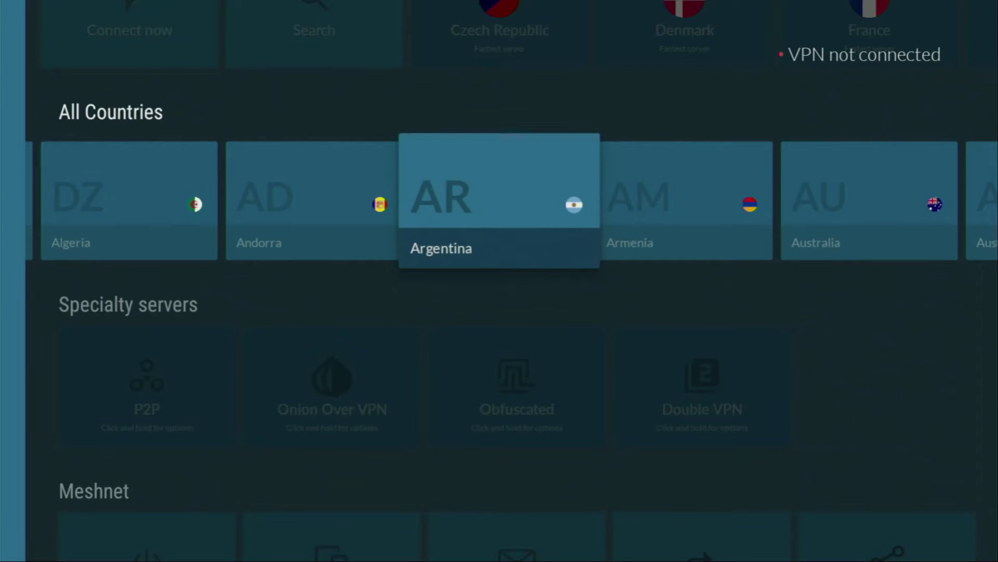
{"action": "key", "text": "Left"}
{"action": "key", "text": "Left"}
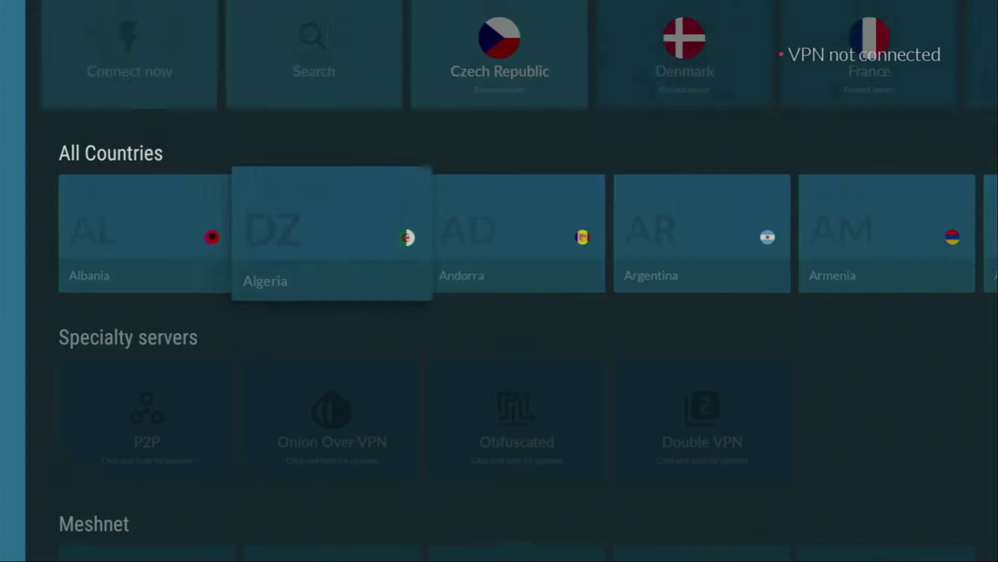
{"action": "key", "text": "Up"}
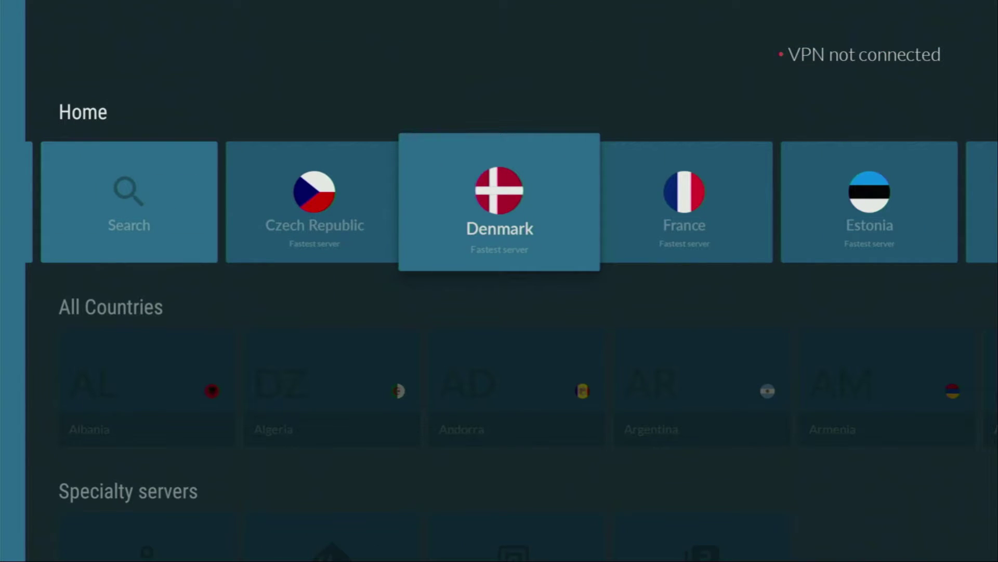
{"action": "key", "text": "Return"}
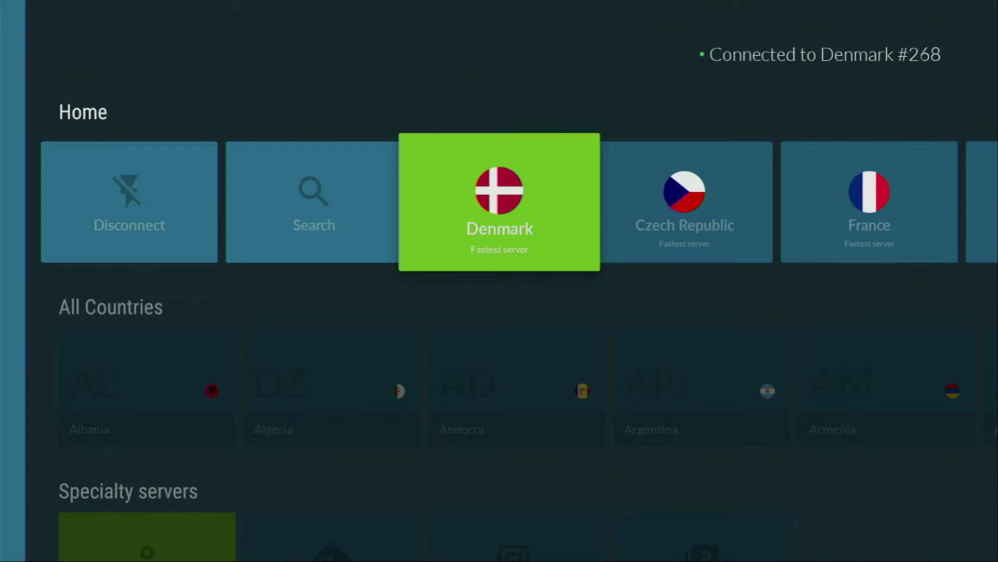
{"action": "key", "text": "Right"}
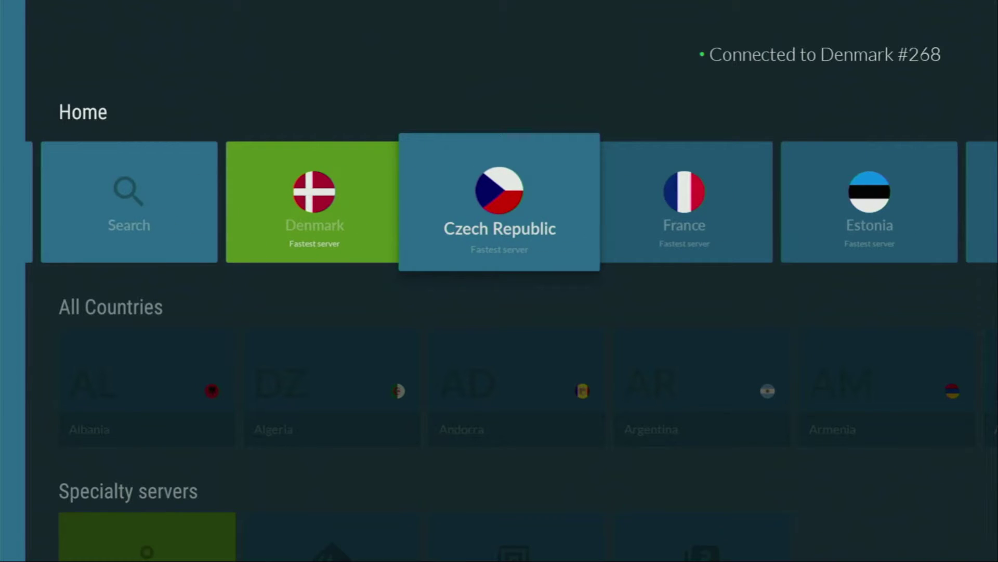
{"action": "key", "text": "Right"}
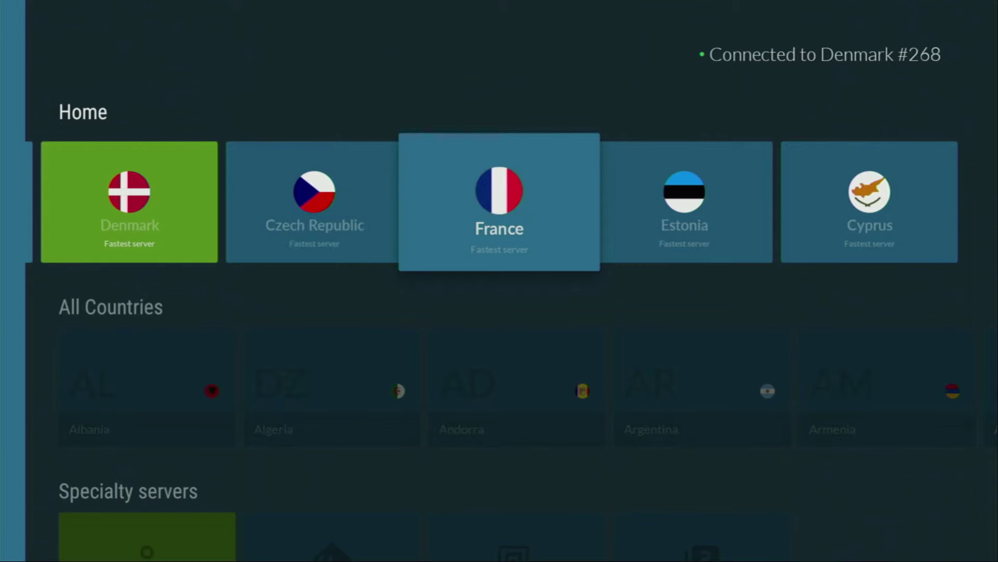
{"action": "key", "text": "Left"}
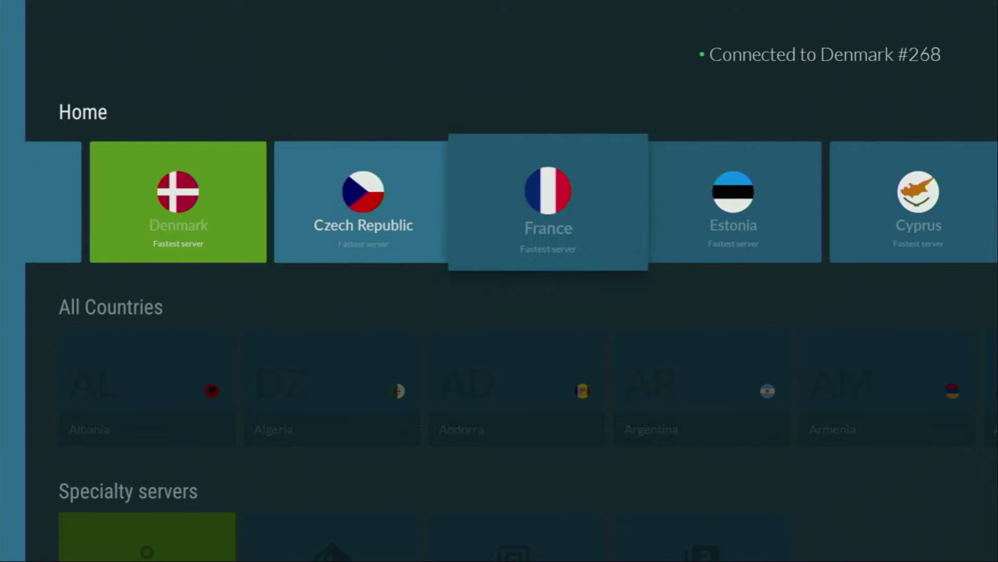
{"action": "key", "text": "Left"}
{"action": "key", "text": "Down"}
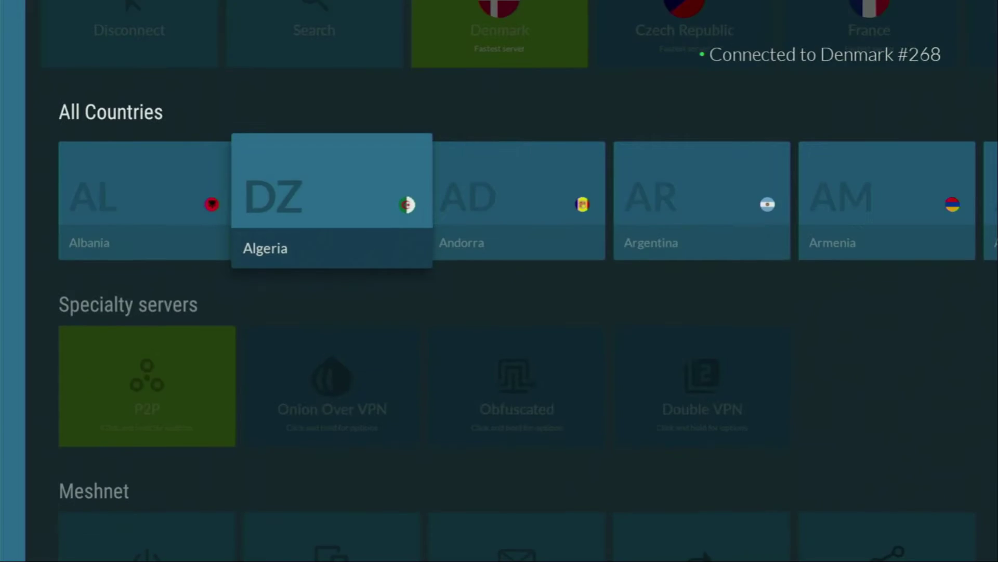
{"action": "key", "text": "Right"}
{"action": "key", "text": "Right"}
{"action": "key", "text": "Right"}
{"action": "key", "text": "Right"}
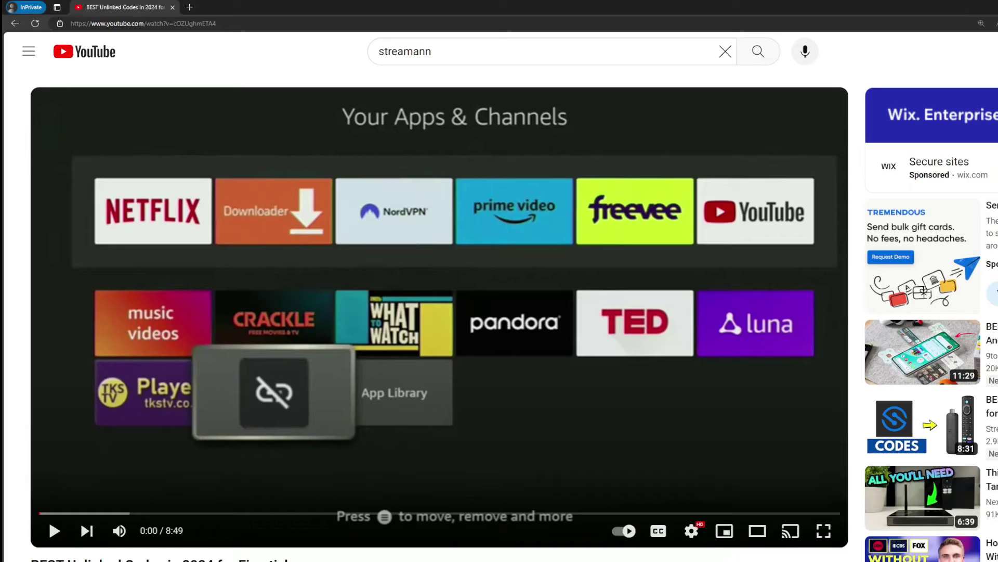
Scroll down and expand the Unlinked codes video's '...more' description
{"action": "scroll", "coordinate": [359, 453], "scroll_direction": "down", "scroll_amount": 6}
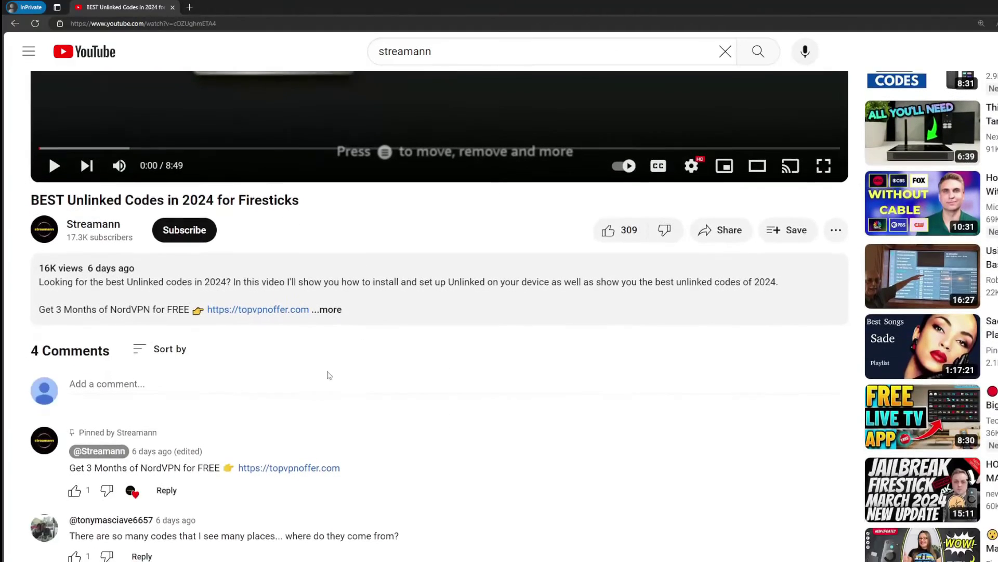
{"action": "left_click", "coordinate": [343, 323]}
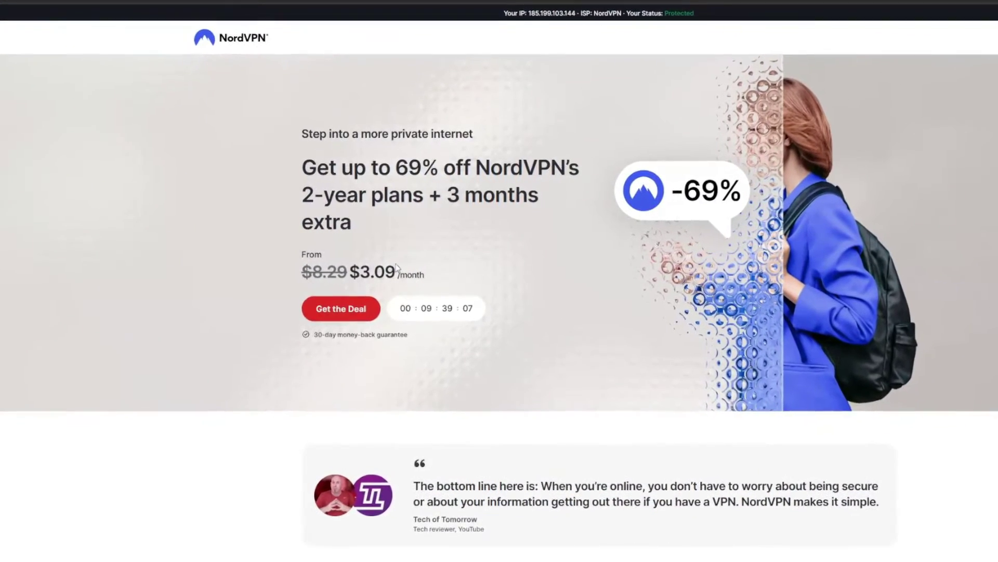
Select the '3 months extra' text in the 2-year plan headline
{"action": "left_click_drag", "start_coordinate": [441, 192], "coordinate": [544, 219]}
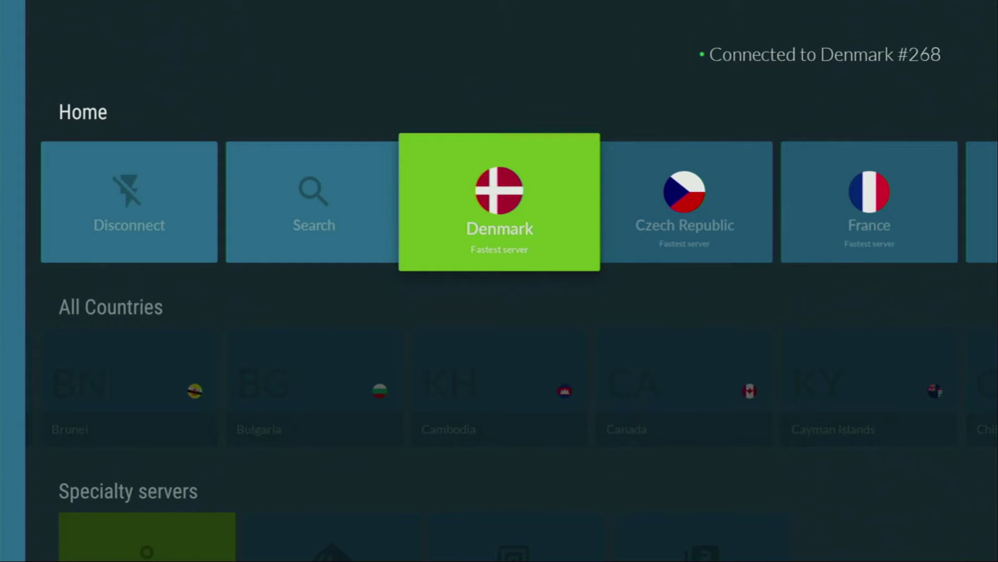
Launch Downloader from the Home screen and focus the URL field on its Home page
{"action": "key", "text": "Home"}
{"action": "key", "text": "Left"}
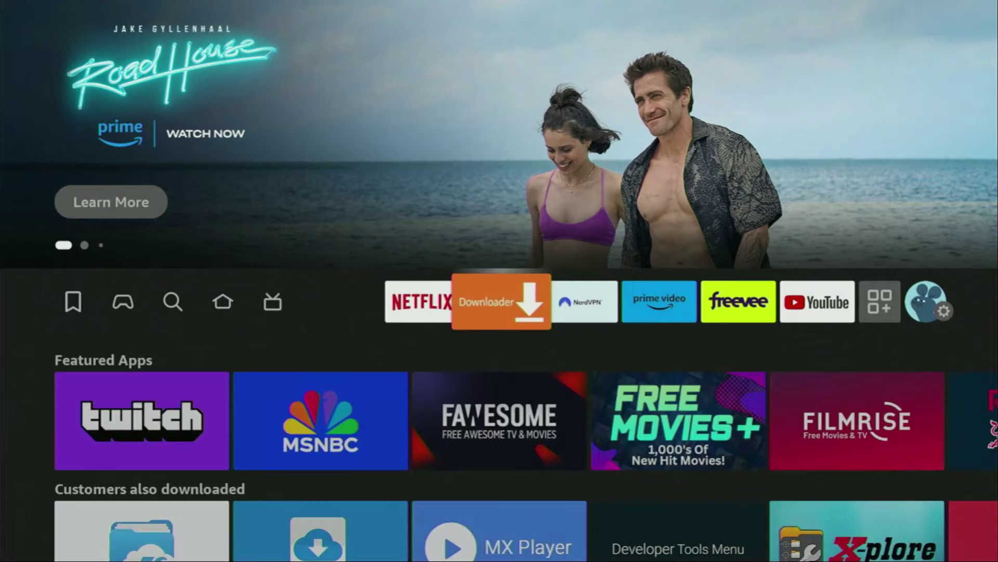
{"action": "key", "text": "Return"}
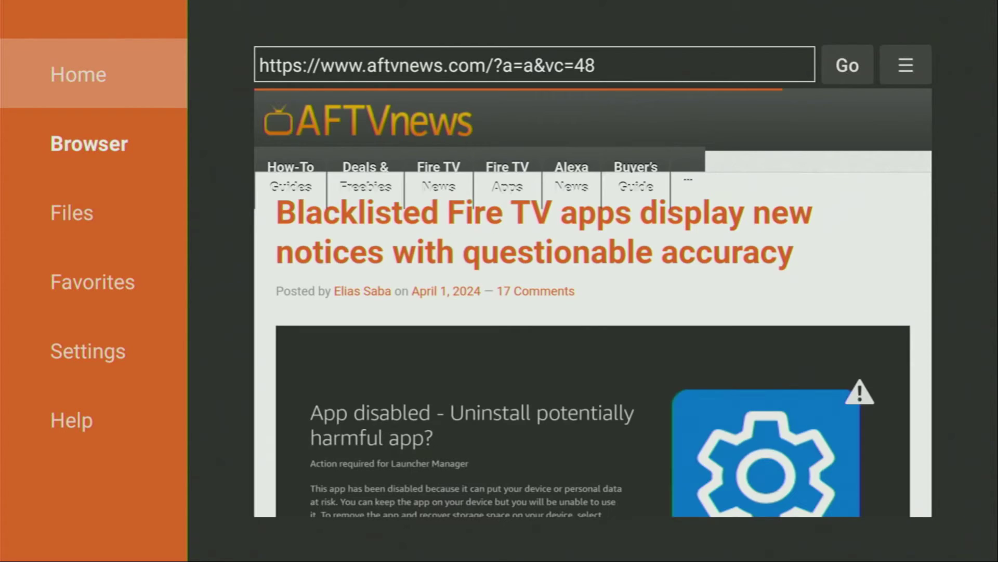
{"action": "key", "text": "Return"}
{"action": "key", "text": "Up"}
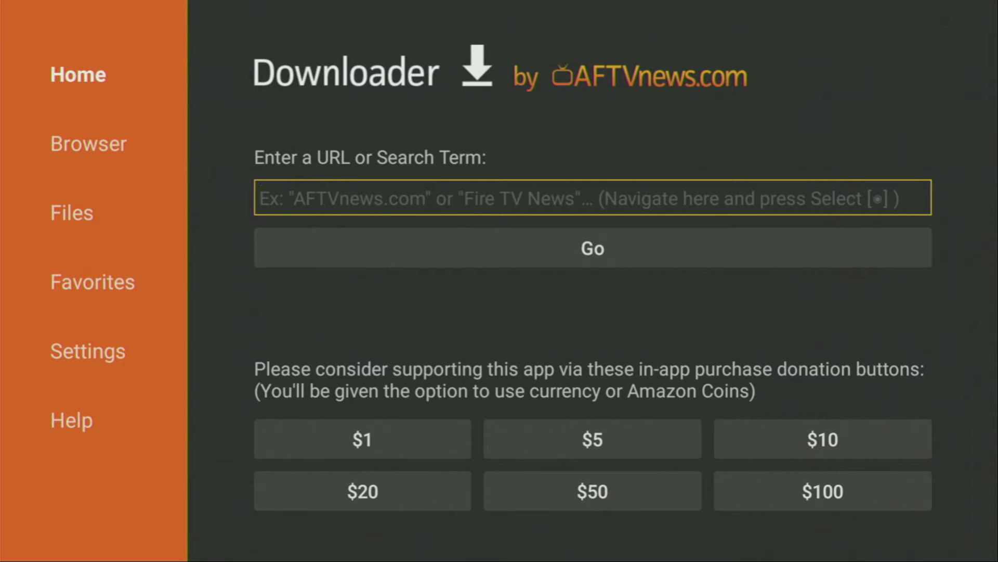
Enter the code 28907 in Downloader's URL field and submit it with Go
{"action": "key", "text": "Return"}
{"action": "key", "text": "Up"}
{"action": "key", "text": "Right"}
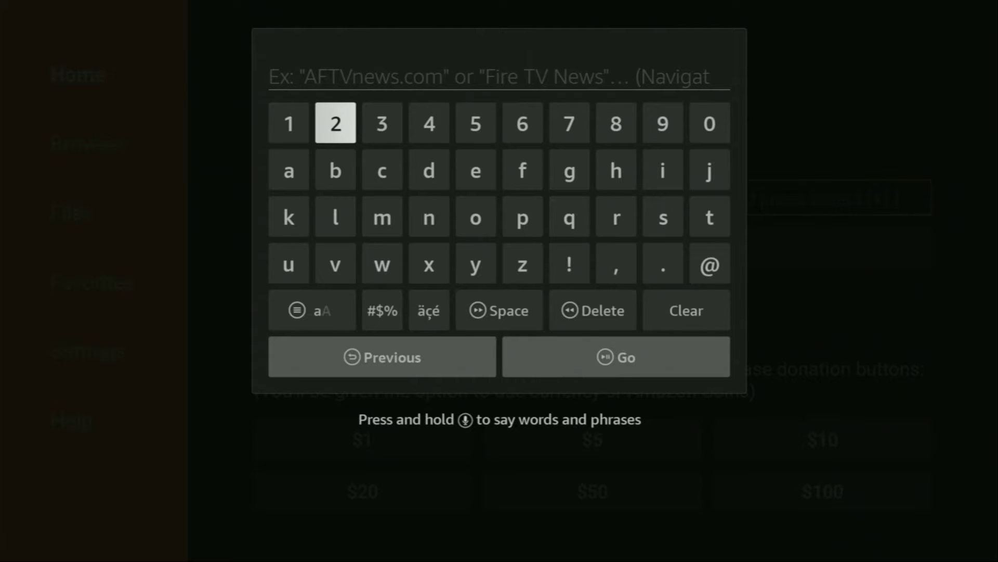
{"action": "key", "text": "Return"}
{"action": "key", "text": "Right"}
{"action": "key", "text": "Right"}
{"action": "key", "text": "Right"}
{"action": "key", "text": "Right"}
{"action": "key", "text": "Right"}
{"action": "key", "text": "Right"}
{"action": "key", "text": "Return"}
{"action": "key", "text": "Right"}
{"action": "key", "text": "Return"}
{"action": "key", "text": "Left"}
{"action": "key", "text": "Right"}
{"action": "key", "text": "Right"}
{"action": "key", "text": "Return"}
{"action": "key", "text": "Left"}
{"action": "key", "text": "Left"}
{"action": "key", "text": "Left"}
{"action": "key", "text": "Return"}
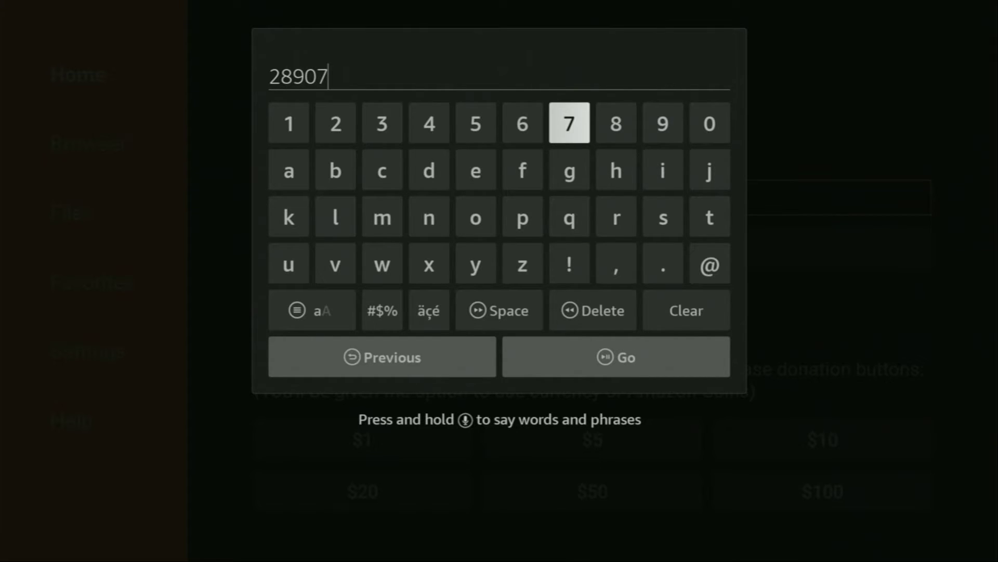
{"action": "key", "text": "Down"}
{"action": "key", "text": "Down"}
{"action": "key", "text": "Down"}
{"action": "key", "text": "Down"}
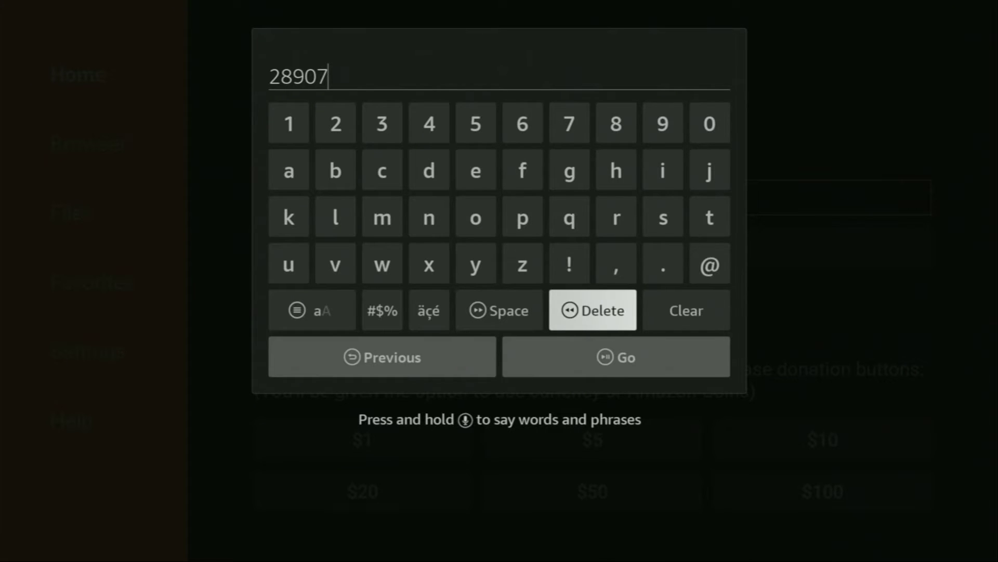
{"action": "key", "text": "Down"}
{"action": "key", "text": "Return"}
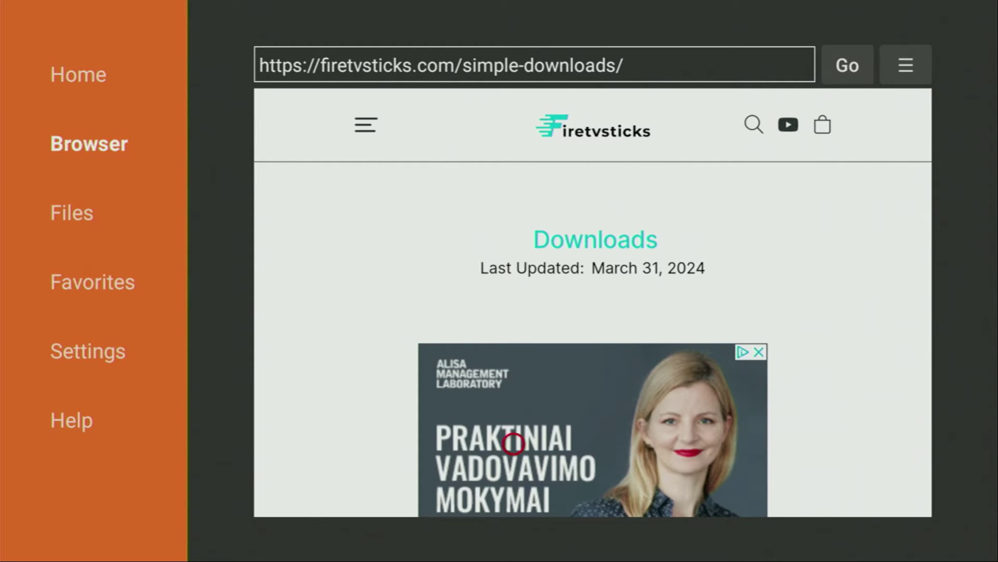
Open the Browsers category on the download site, then the Google Chrome link
{"action": "scroll", "coordinate": [514, 495], "scroll_direction": "down", "scroll_amount": 3}
{"action": "scroll", "coordinate": [514, 496], "scroll_direction": "down", "scroll_amount": 10}
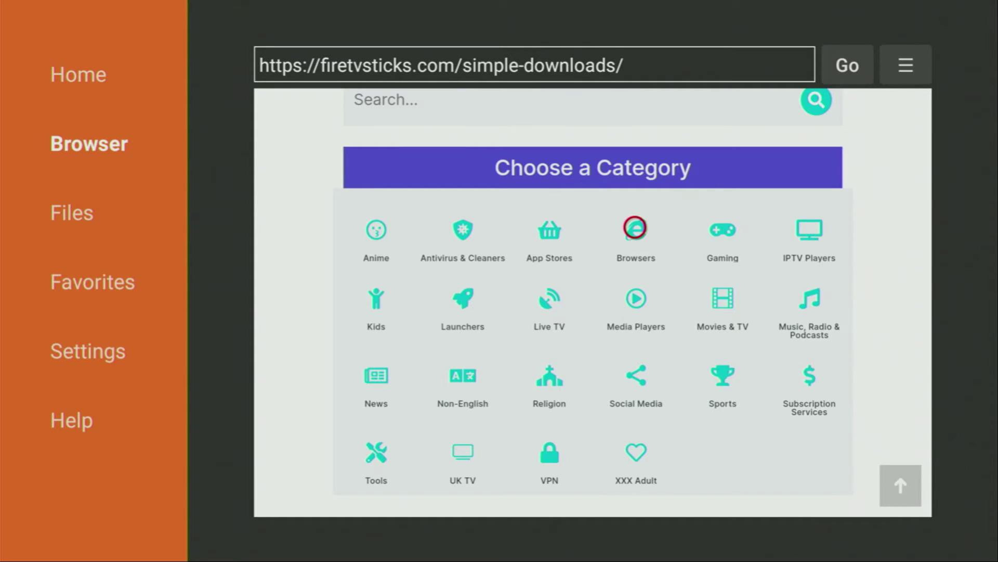
{"action": "left_click", "coordinate": [635, 227]}
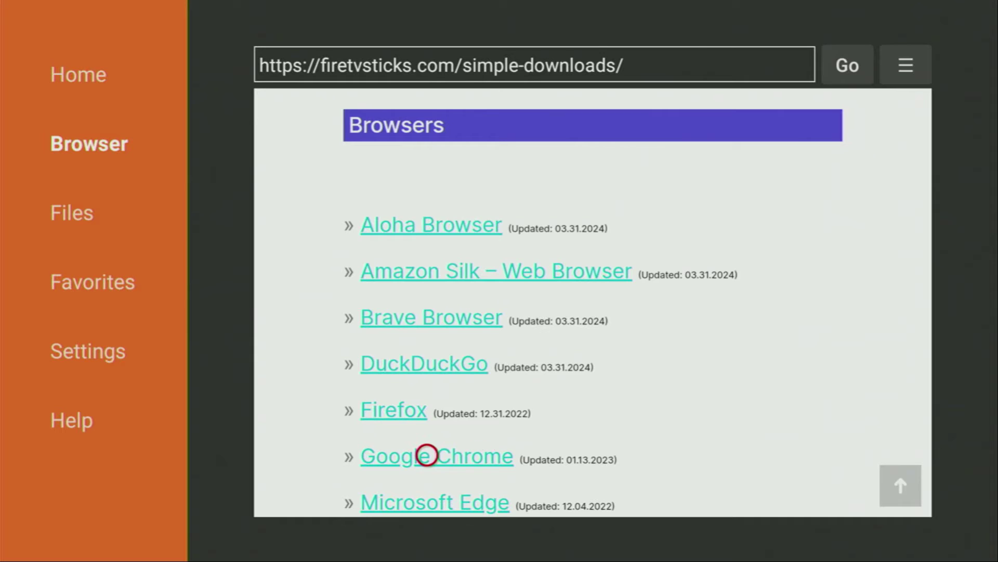
{"action": "left_click", "coordinate": [427, 455]}
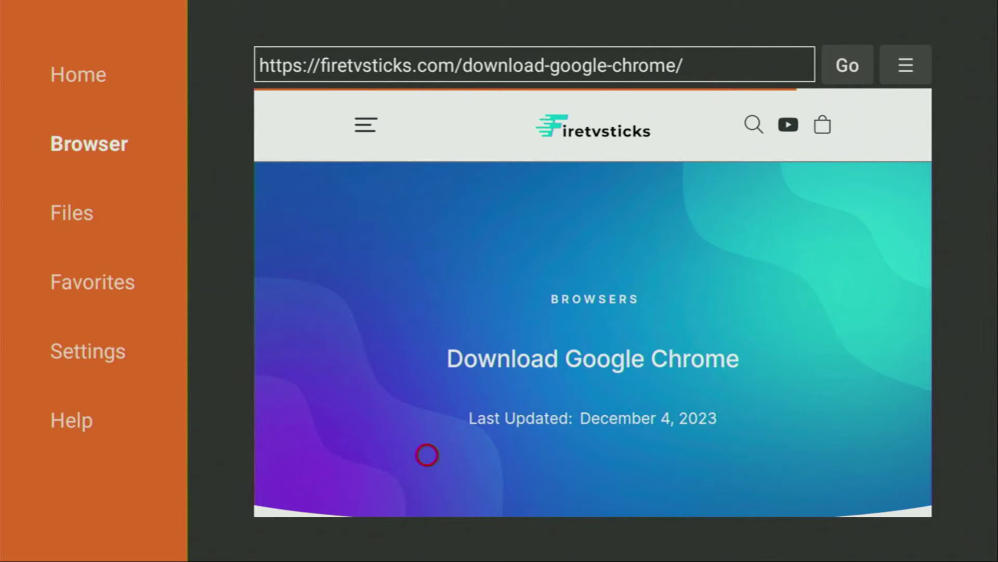
Choose 'Download - Fire TV/Android TV' on the Google Chrome page
{"action": "scroll", "coordinate": [427, 455], "scroll_direction": "down", "scroll_amount": 15}
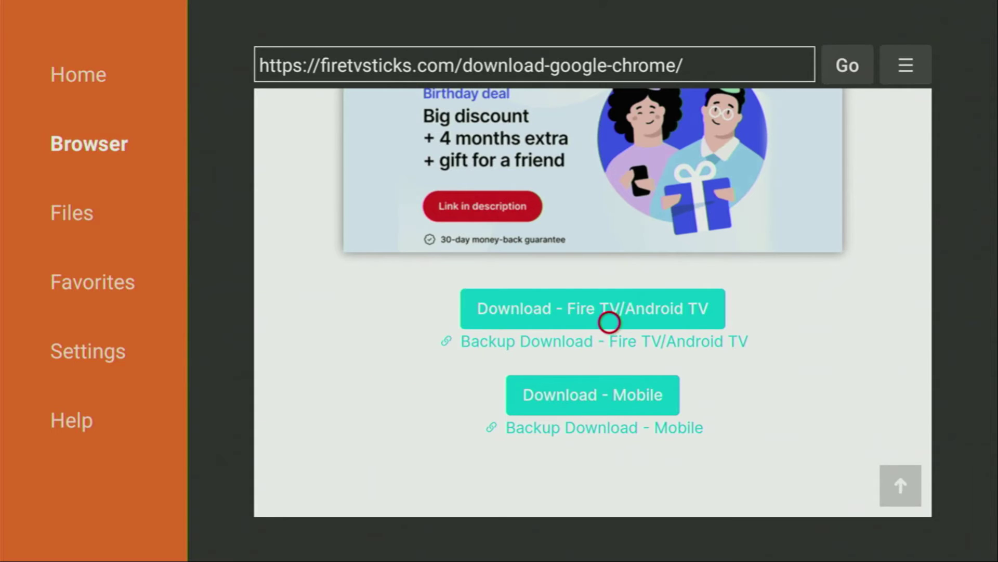
{"action": "left_click", "coordinate": [610, 314]}
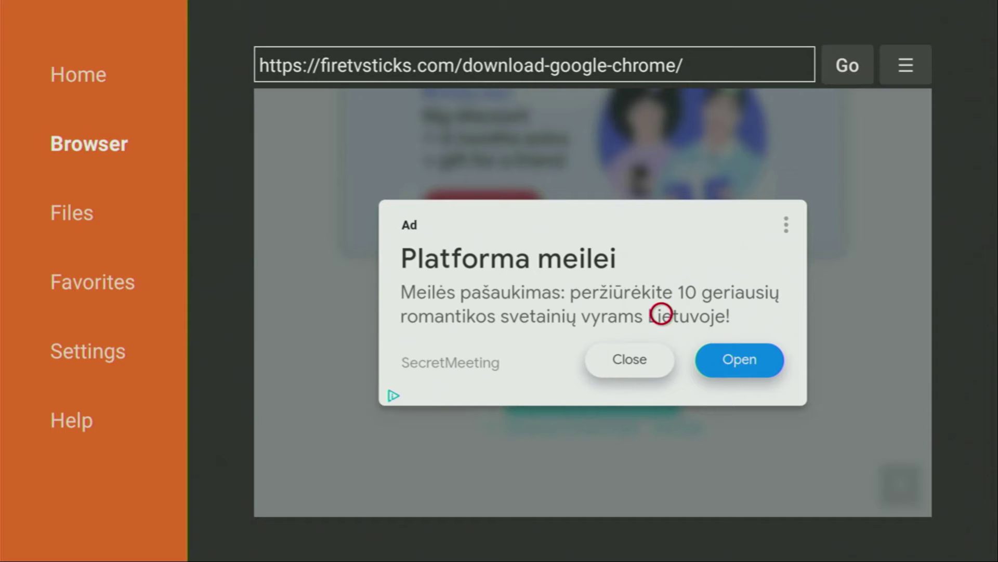
Dismiss the ad, let the 102.7 MB Chrome APK finish downloading, then delete the APK file
{"action": "left_click", "coordinate": [609, 366]}
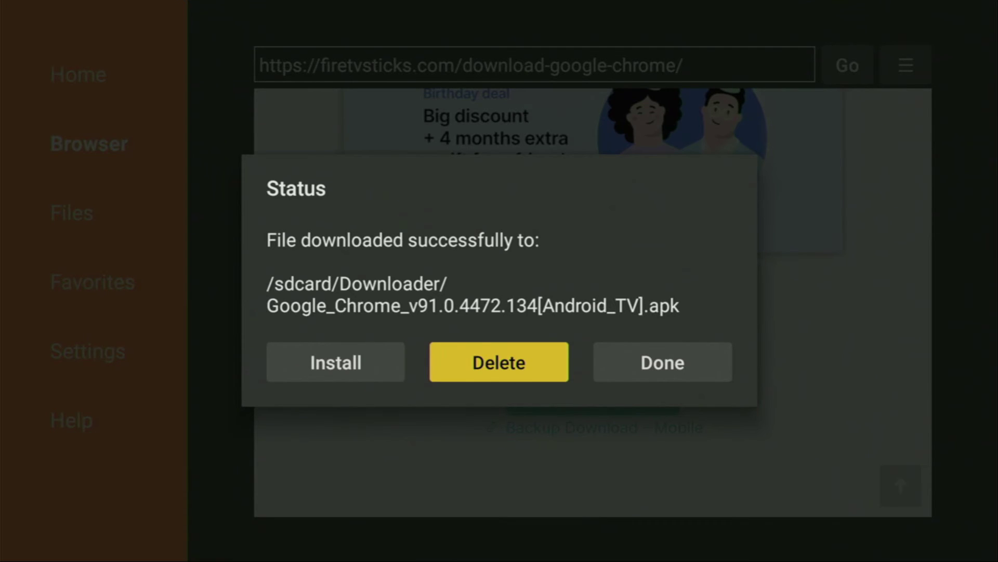
{"action": "key", "text": "Return"}
{"action": "key", "text": "Left"}
{"action": "key", "text": "Return"}
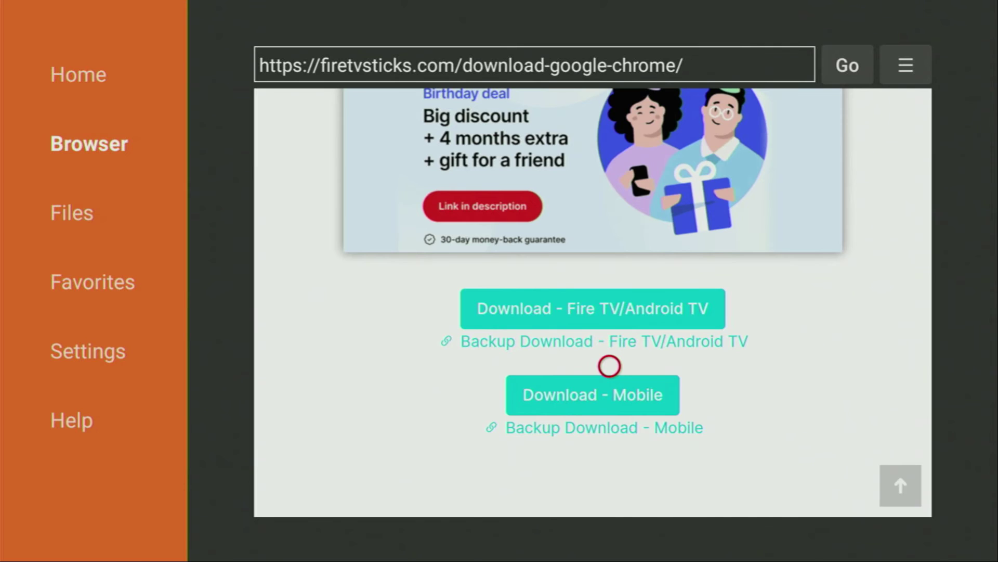
From the home screen, use Chrome's Move to front option to place it ahead of Netflix and Downloader
{"action": "key", "text": "Home"}
{"action": "key", "text": "Right"}
{"action": "key", "text": "Right"}
{"action": "key", "text": "Right"}
{"action": "key", "text": "Right"}
{"action": "key", "text": "Right"}
{"action": "key", "text": "Right"}
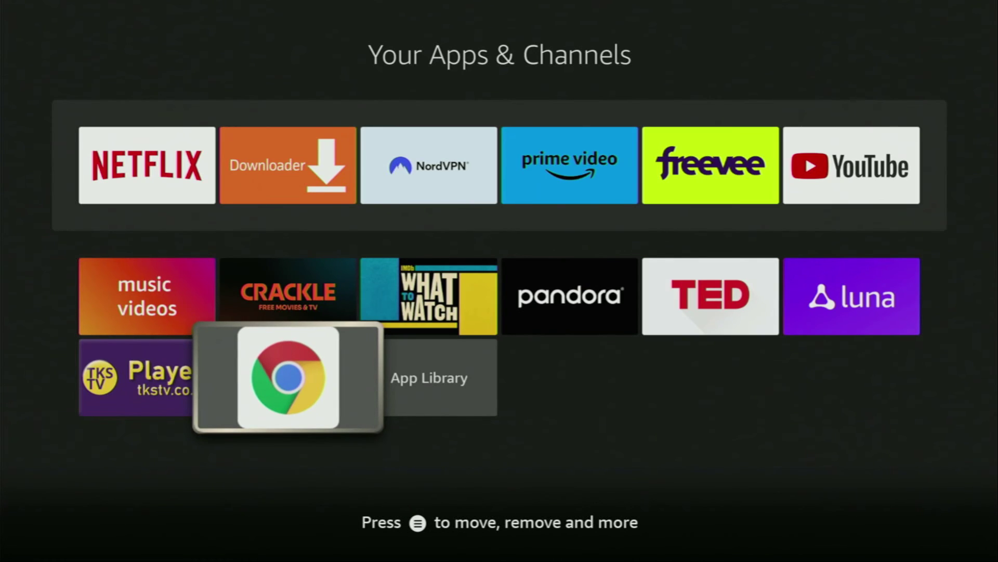
{"action": "key", "text": "Menu"}
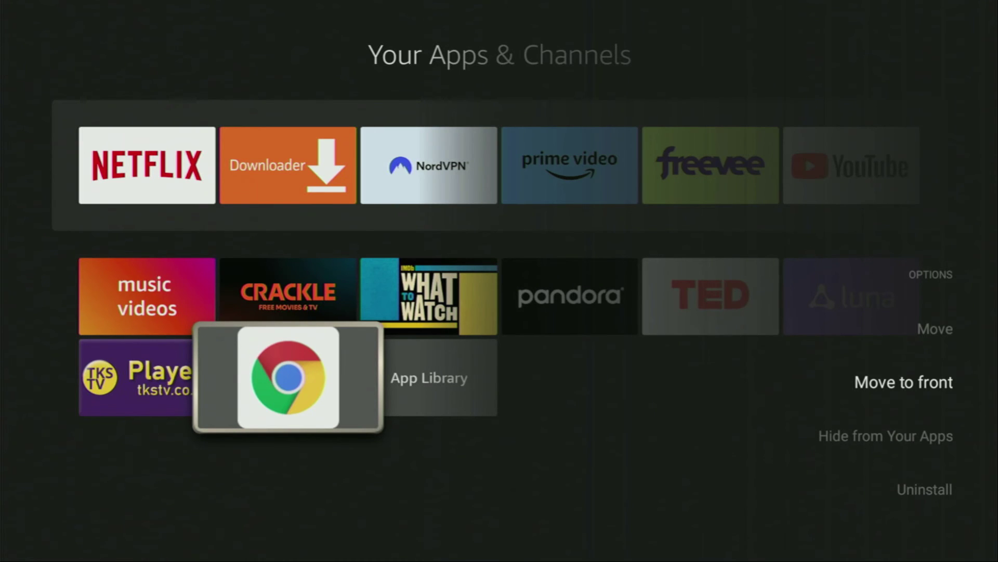
{"action": "key", "text": "Return"}
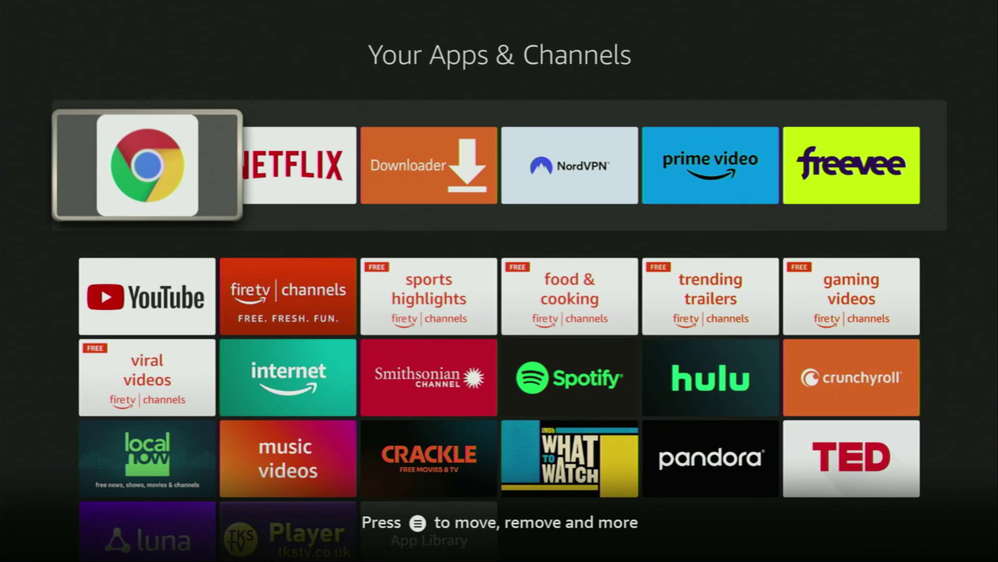